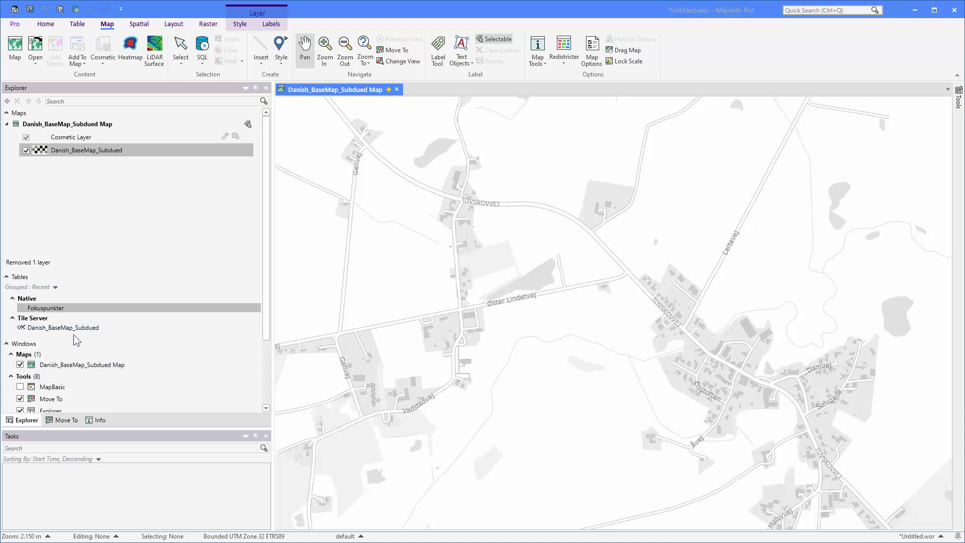
# - Add the Fokuspunkter table to the open map as a layer and turn on its labels
pyautogui.click(44, 309)
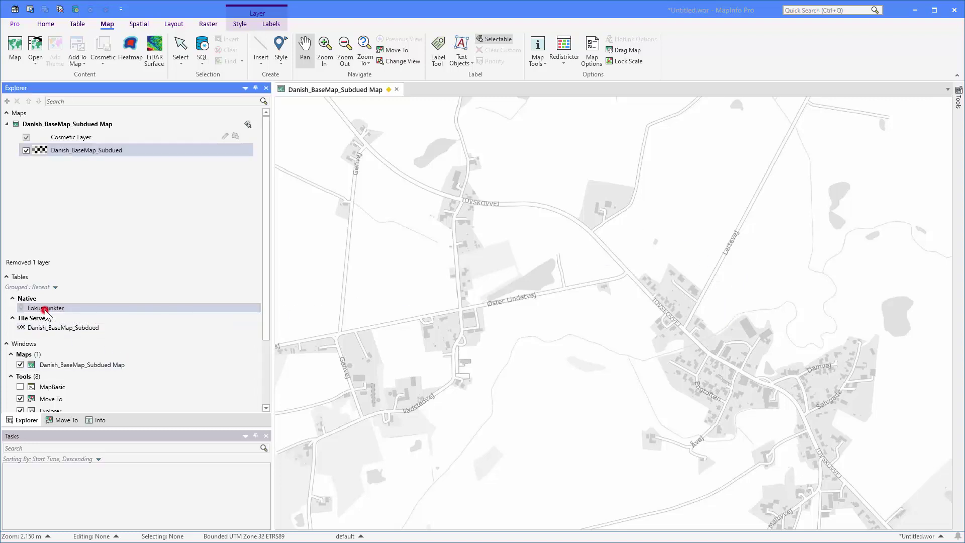
pyautogui.moveTo(44, 309); pyautogui.dragTo(276, 295)
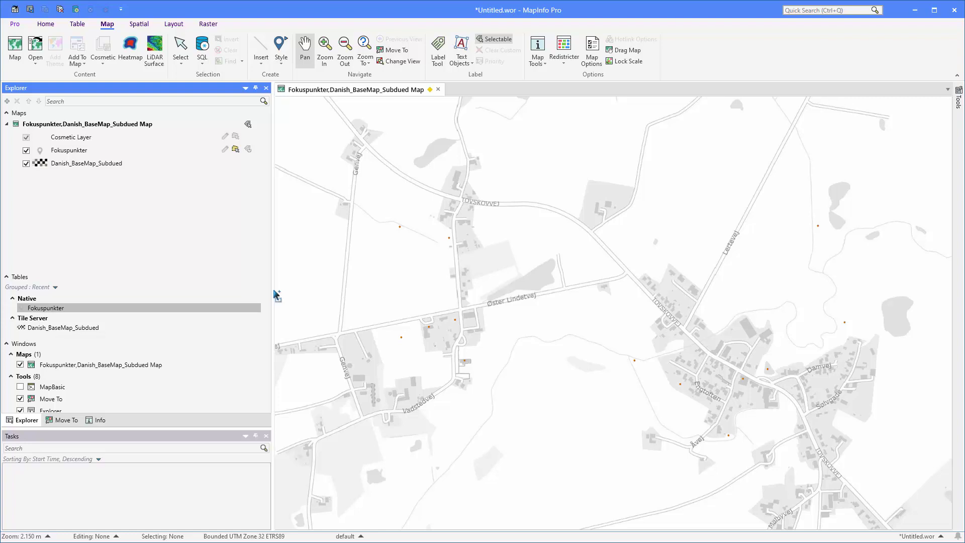
pyautogui.click(90, 151)
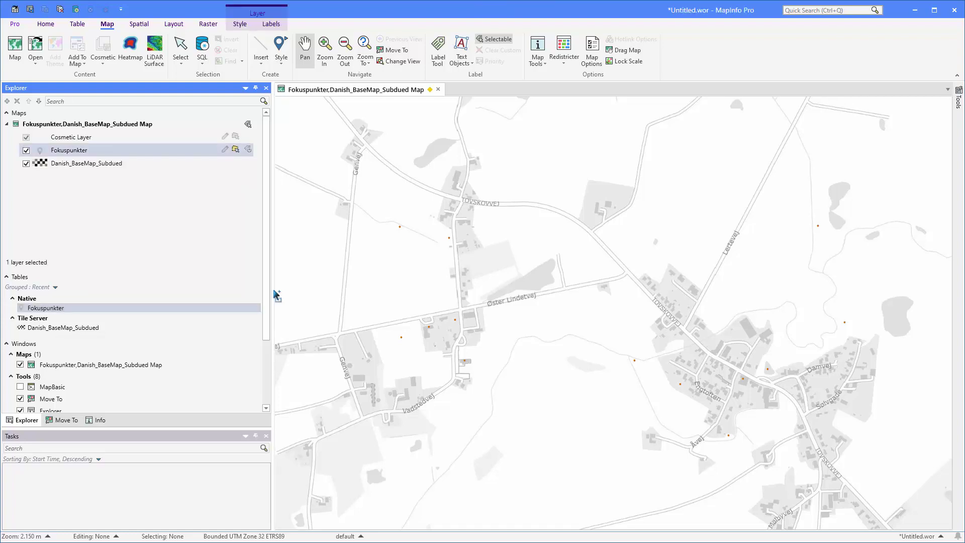
pyautogui.click(248, 149)
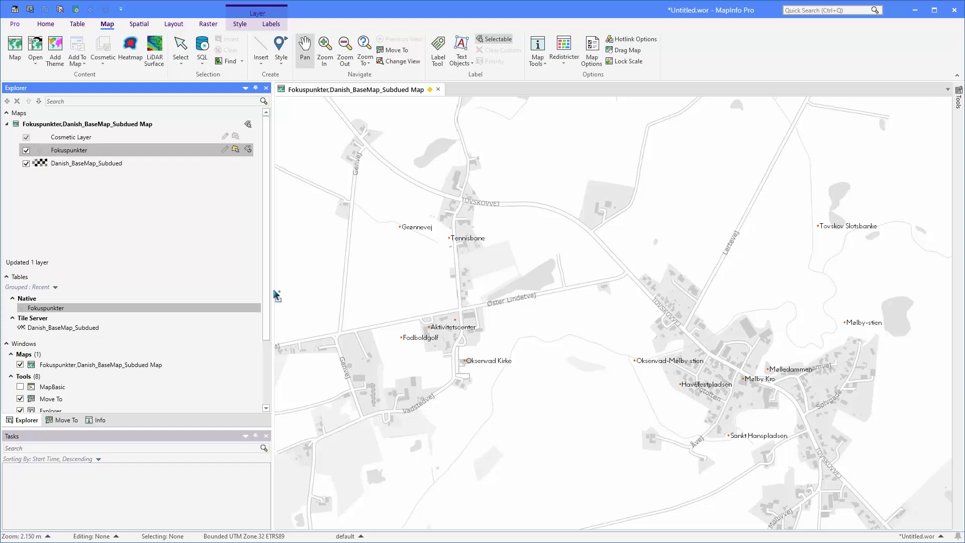
# - Format the Fokuspunkter labels as 12-point bold red text
pyautogui.click(271, 24)
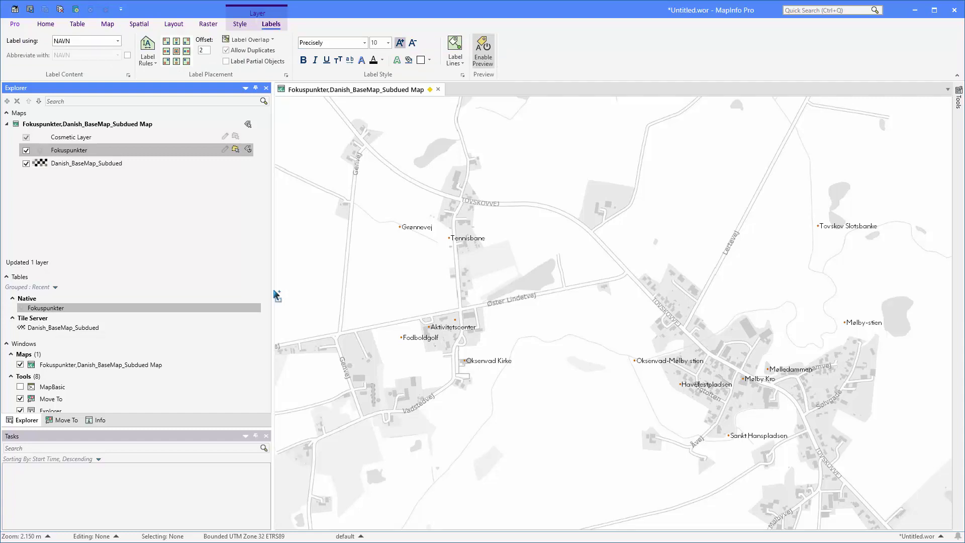
pyautogui.click(399, 43)
pyautogui.click(400, 43)
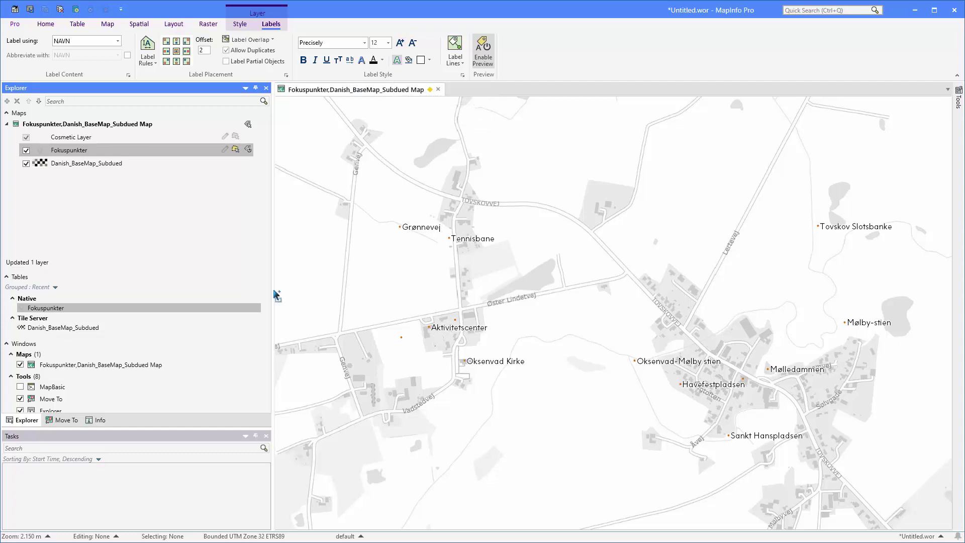
pyautogui.click(382, 60)
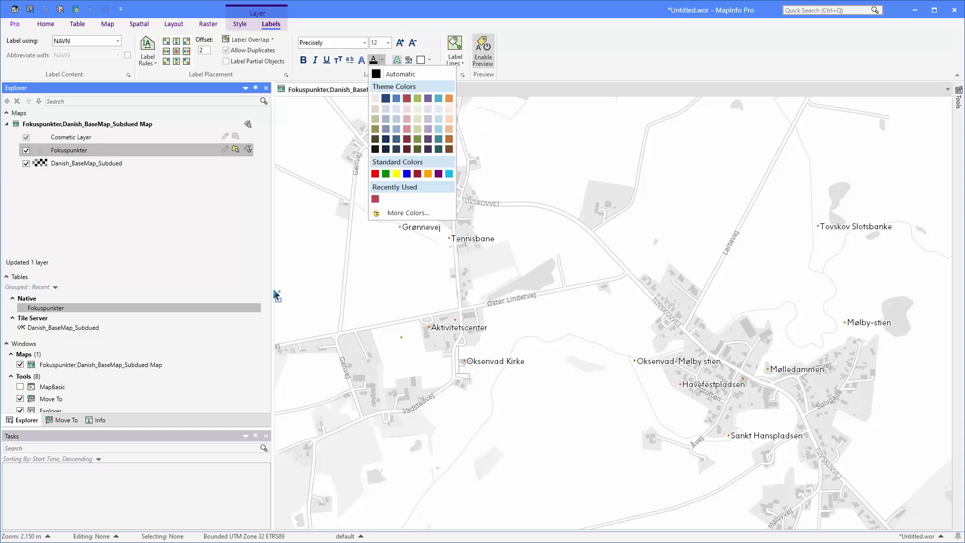
pyautogui.click(407, 99)
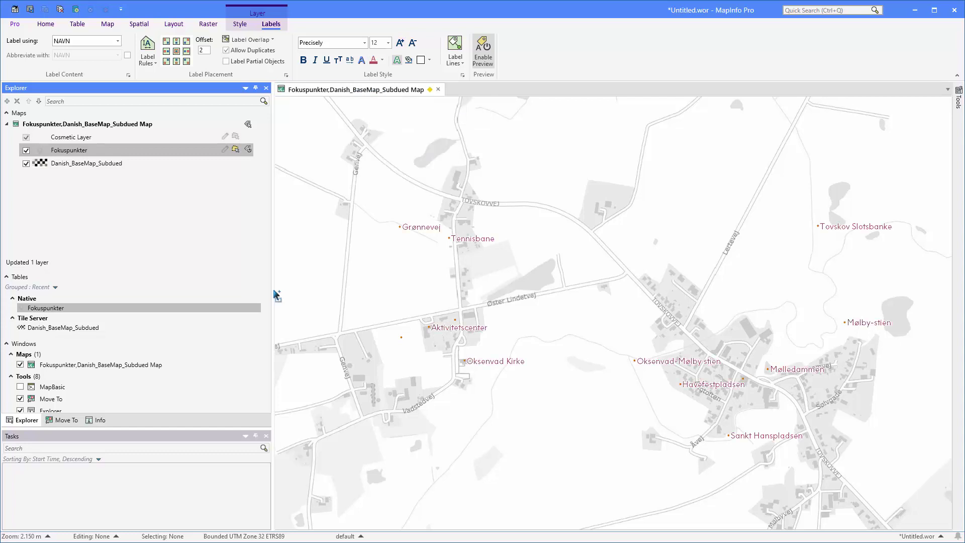
pyautogui.click(303, 60)
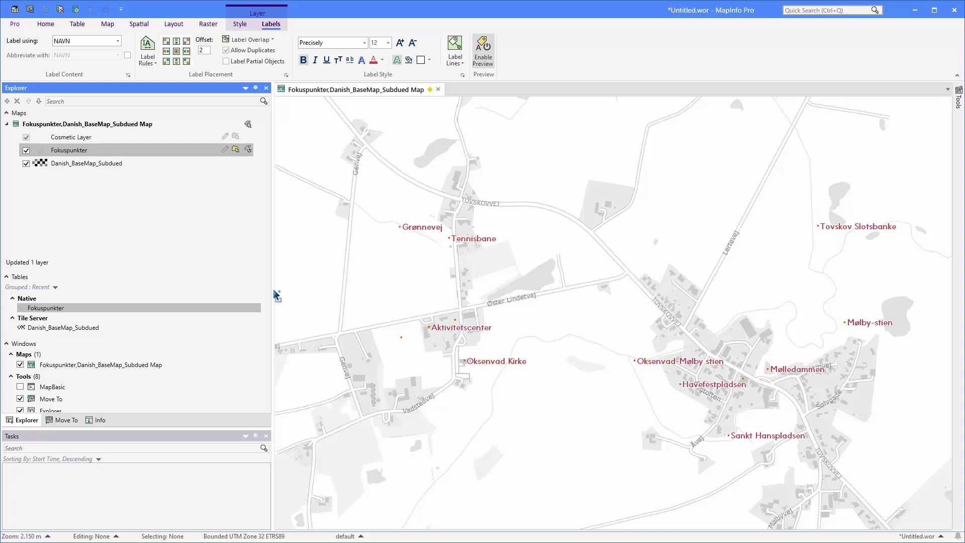
# - Set the label overlap of the Fokuspunkter layer to Try Other Positions
pyautogui.click(148, 59)
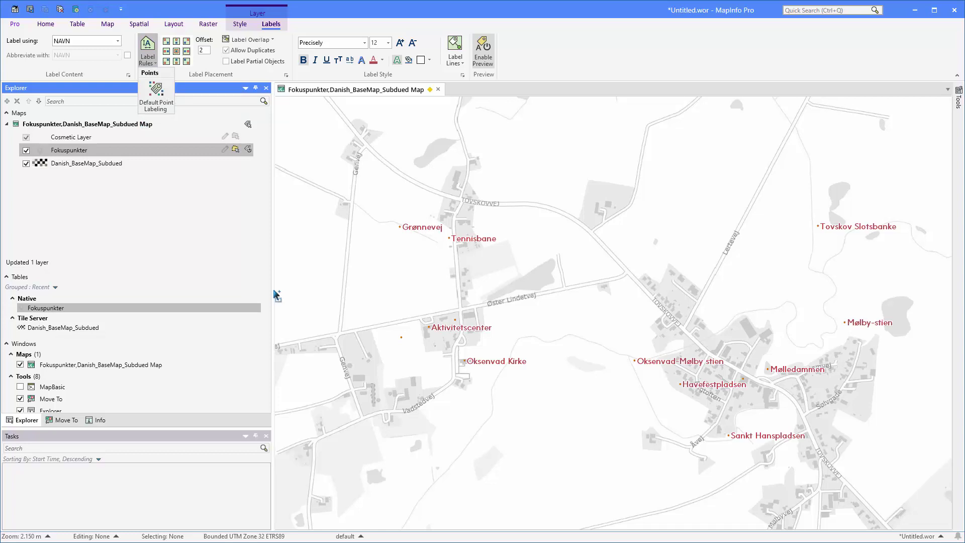
pyautogui.click(276, 294)
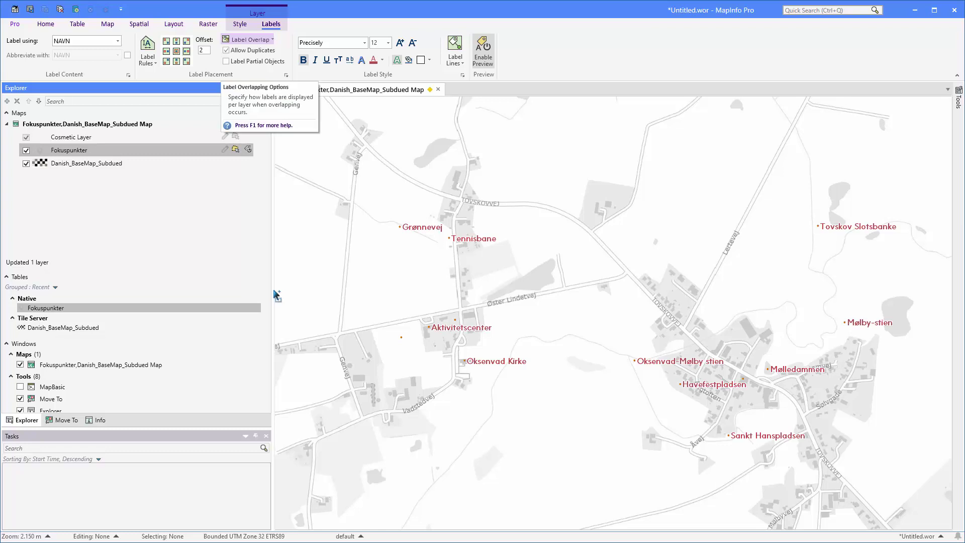
pyautogui.click(247, 39)
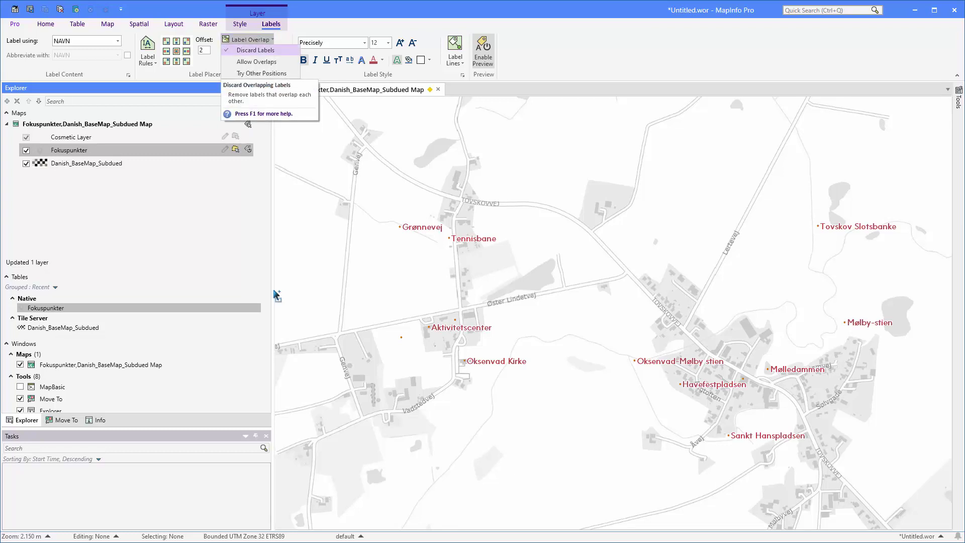
pyautogui.press('Down')
pyautogui.press('Down')
pyautogui.press('Return')
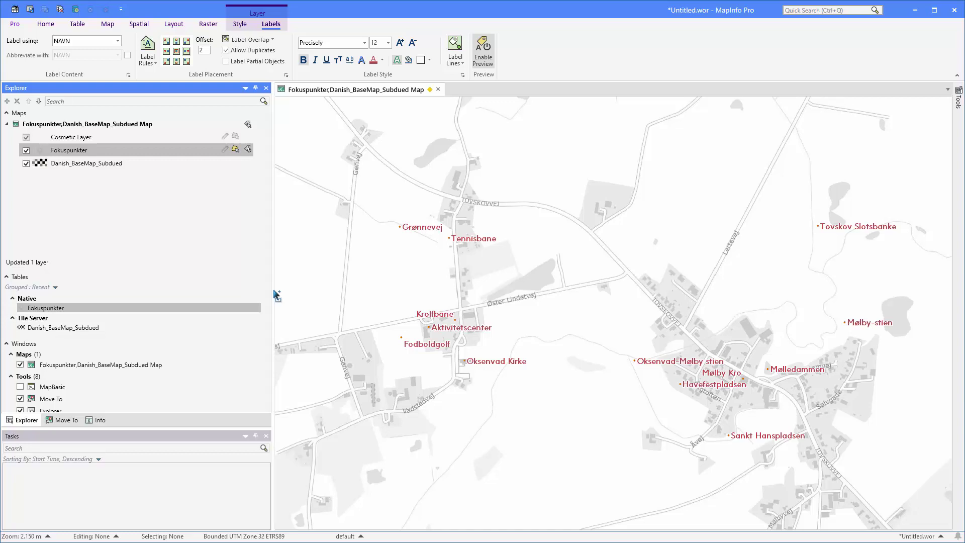
# - Start a new SQL query that selects from Fokuspunkter with the alias "t"
pyautogui.click(77, 24)
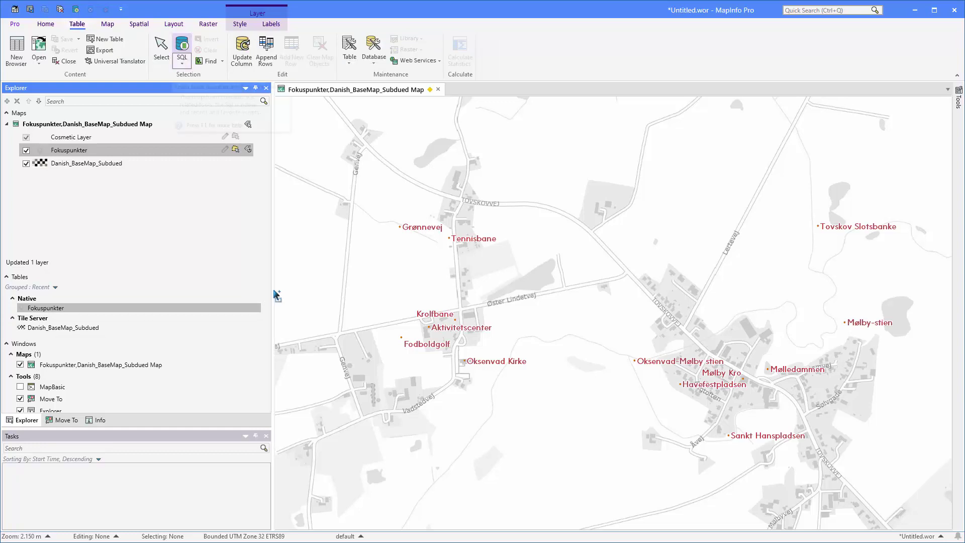
pyautogui.click(182, 57)
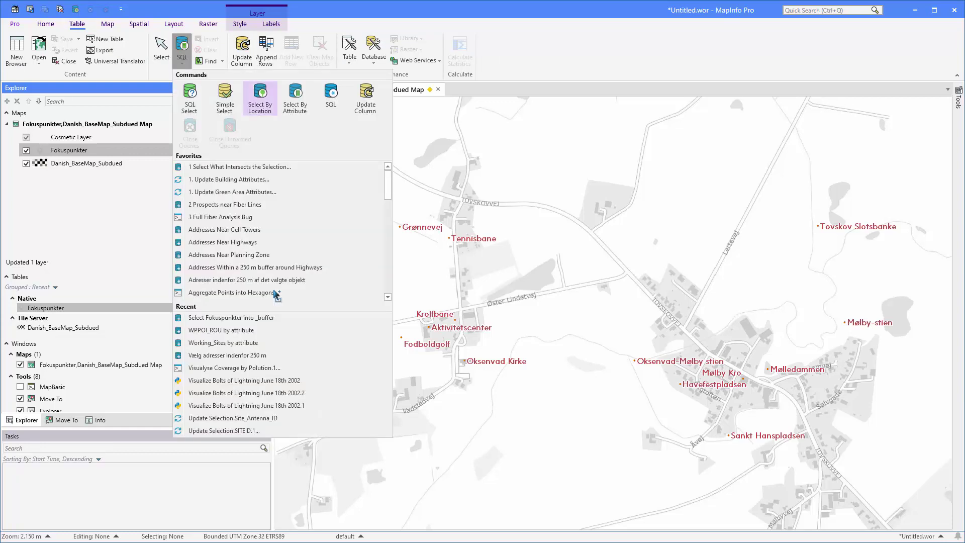
pyautogui.click(331, 98)
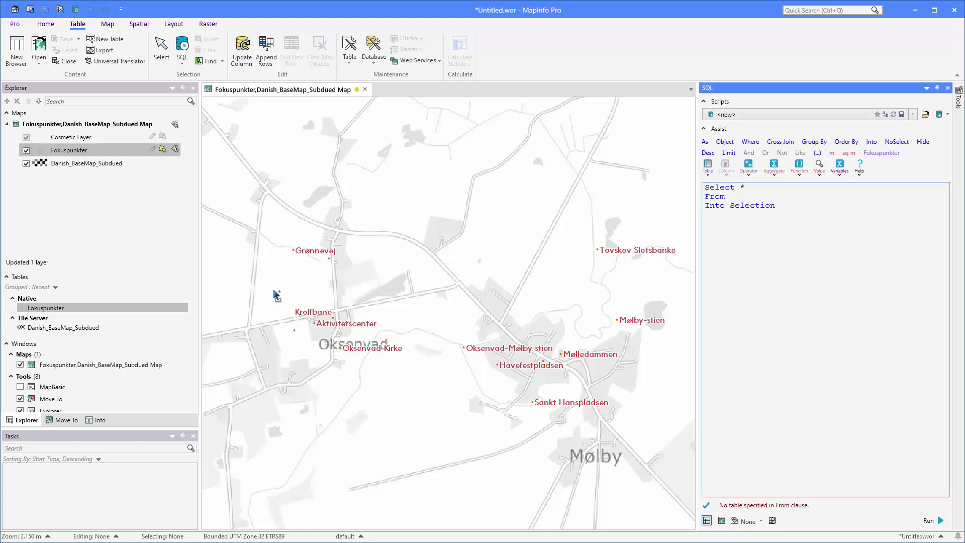
pyautogui.write('foku')
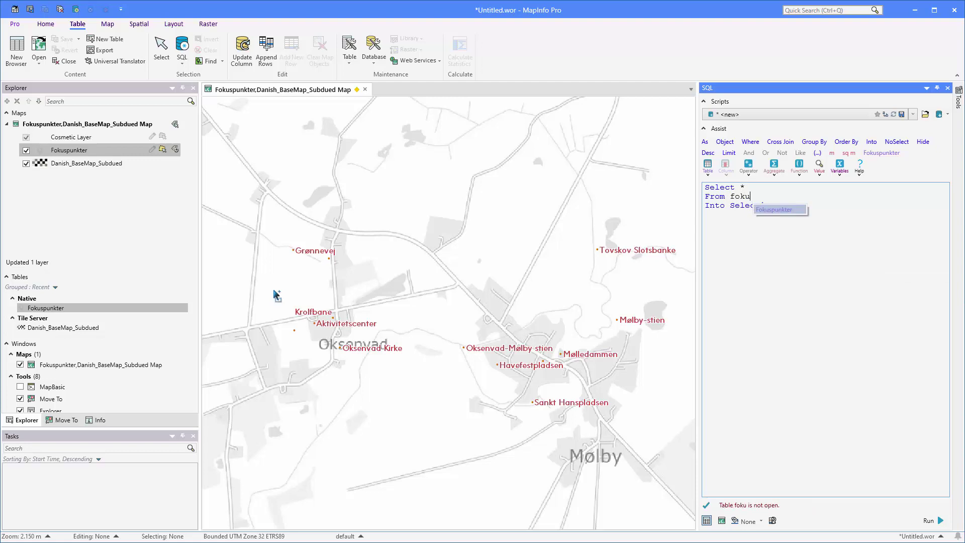
pyautogui.press('Return')
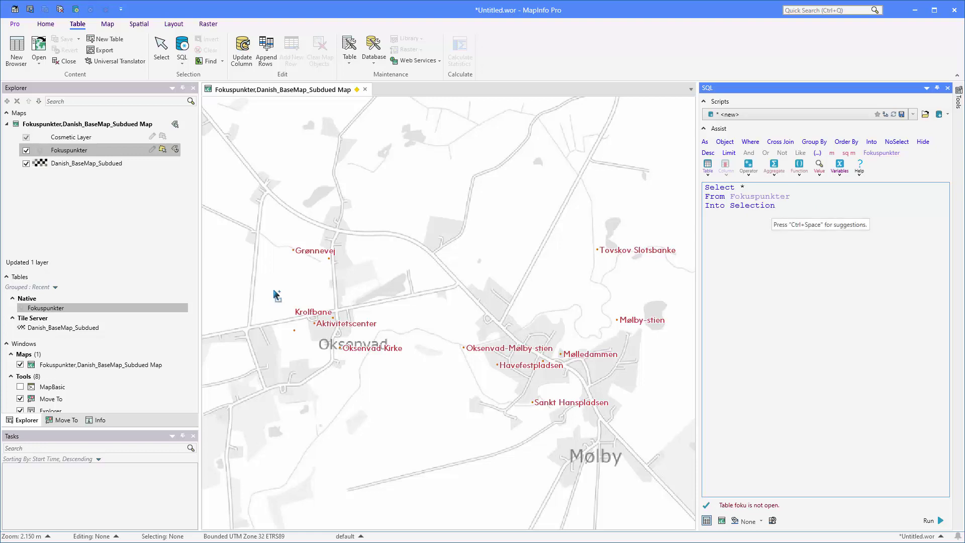
pyautogui.write('A')
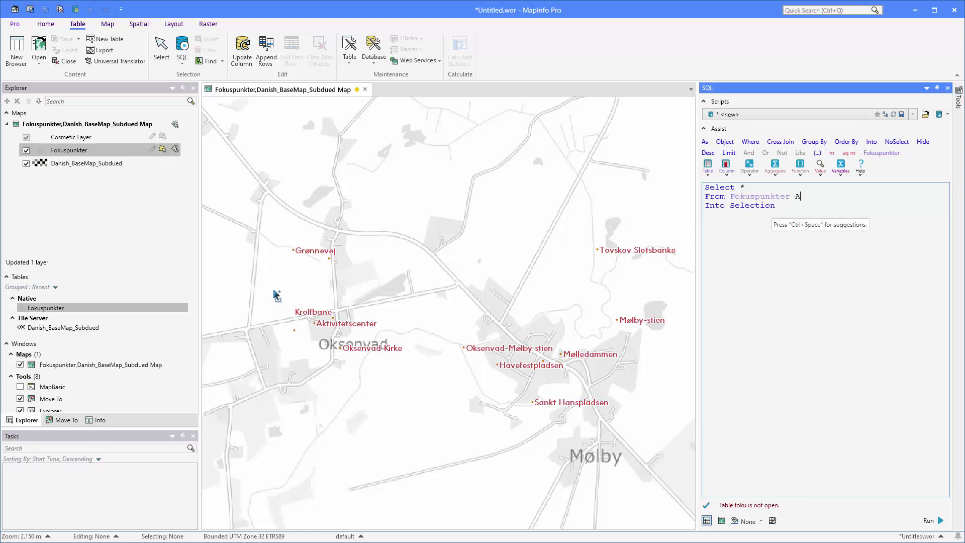
pyautogui.write('s "t')
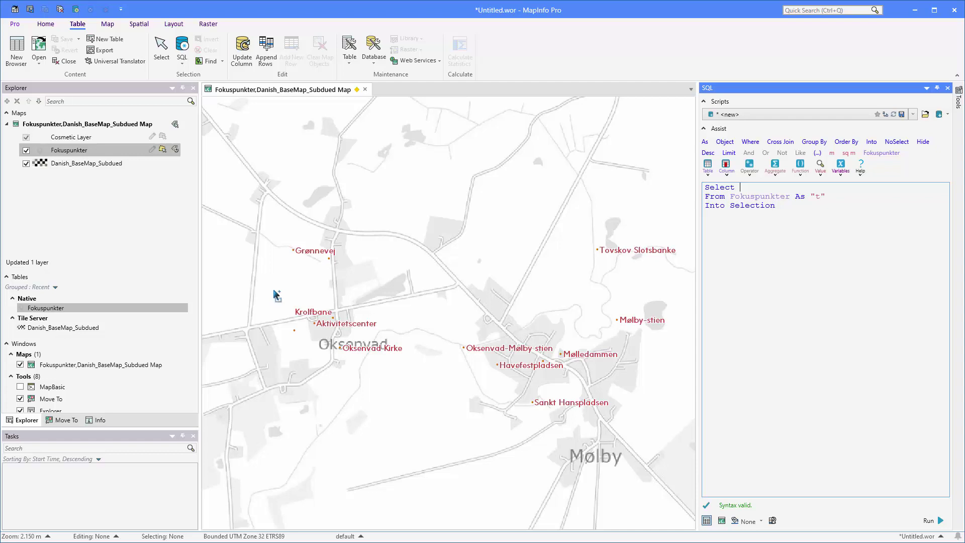
# - Make the query select t.* and buffer(t.obj, 8, 25, "m") object
pyautogui.write('t.*')
pyautogui.write(',')
pyautogui.write('buffer')
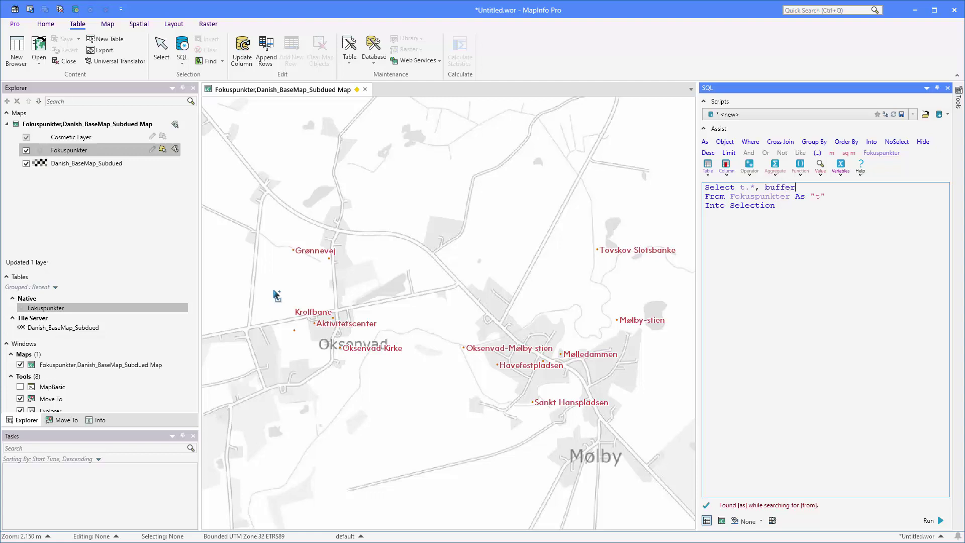
pyautogui.write('(')
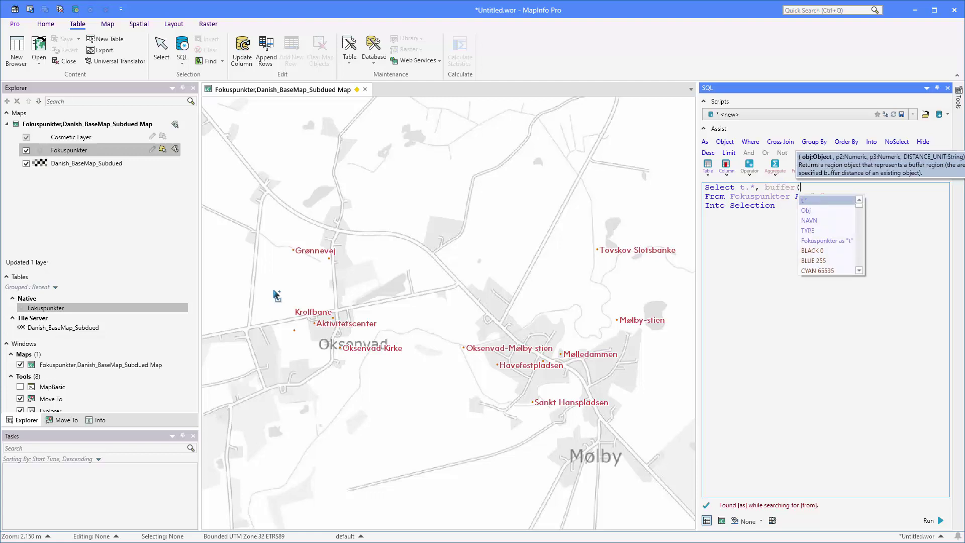
pyautogui.write('t.')
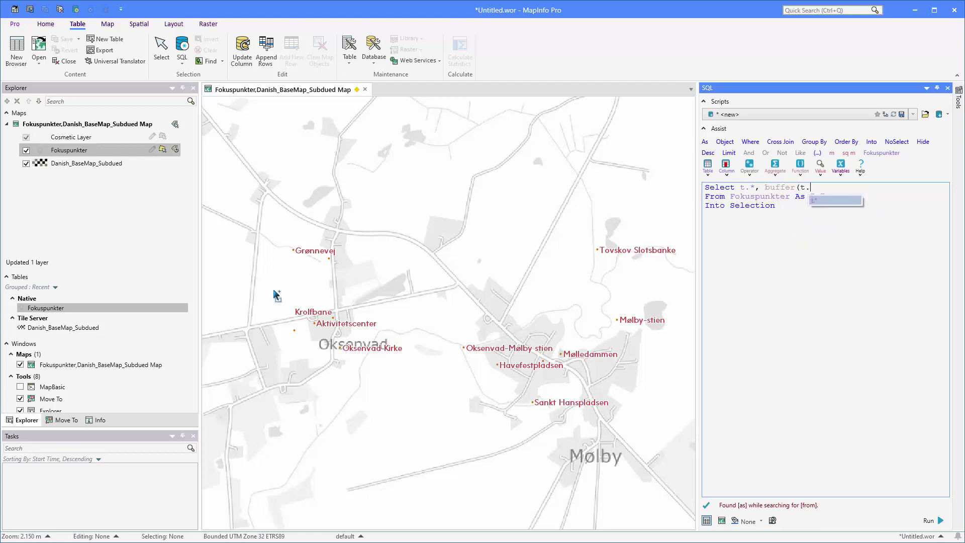
pyautogui.write('obj')
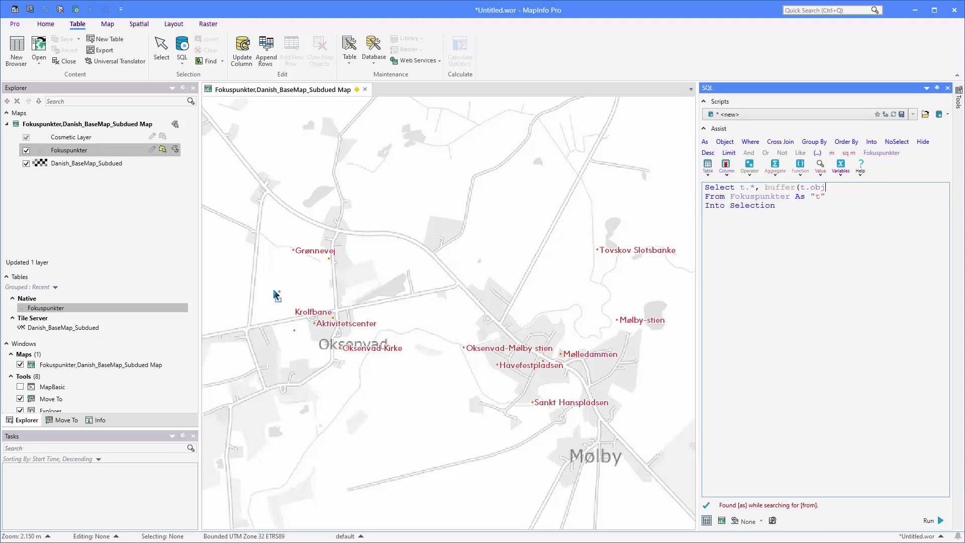
pyautogui.write(', ')
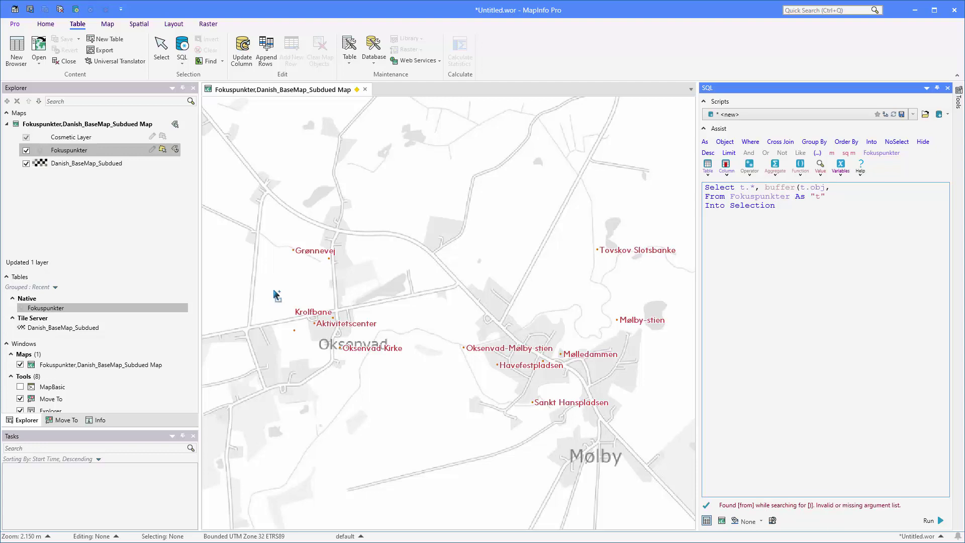
pyautogui.write('8, 25, "m")')
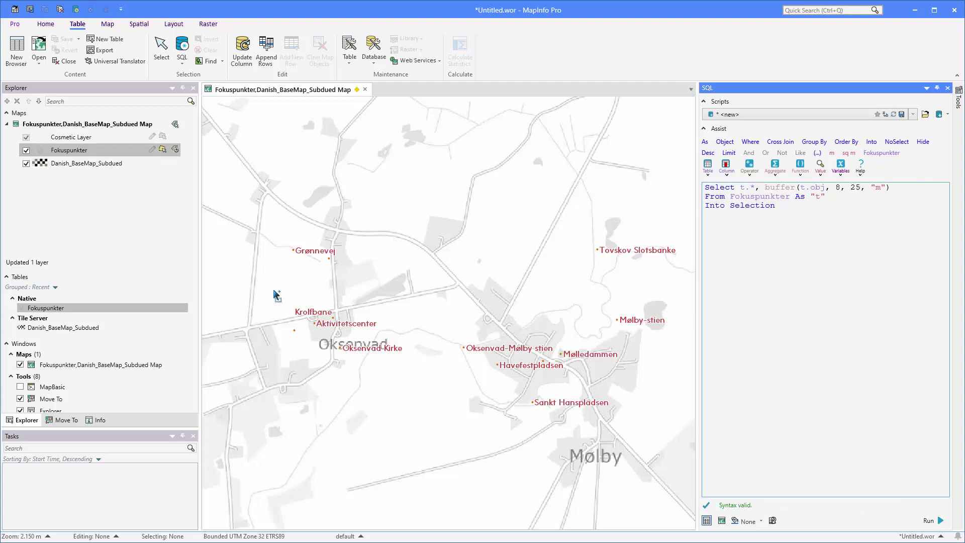
pyautogui.write('object')
# - Output the query into _buffer and run it onto the current map, then close the SQL window and clear the selection
pyautogui.hotkey('ctrl', 'Left')
pyautogui.hotkey('ctrl', 'shift', 'Right')
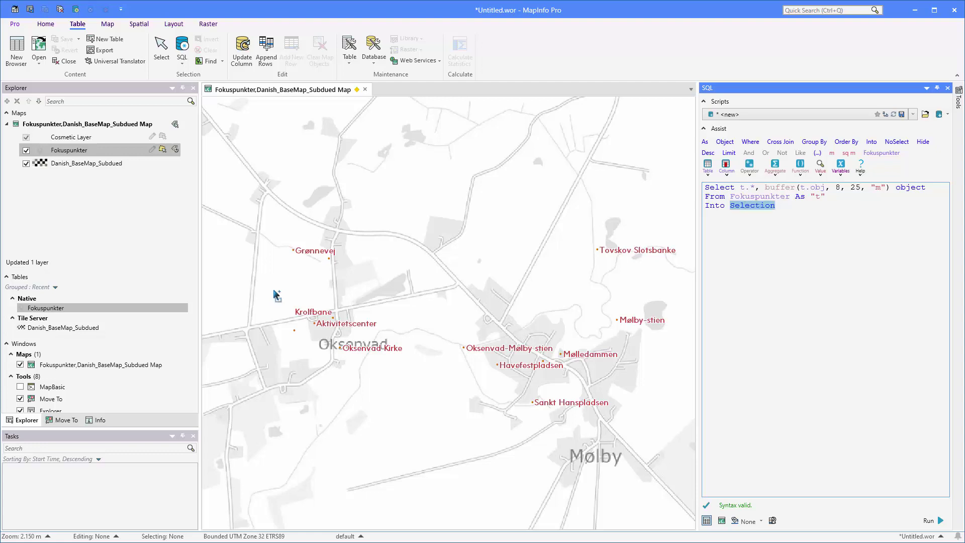
pyautogui.write('_buffer')
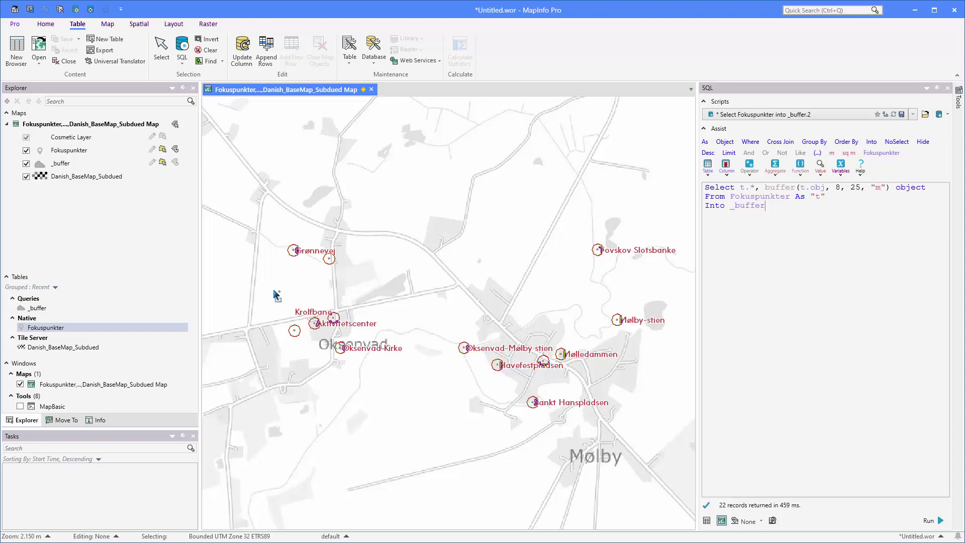
pyautogui.click(948, 88)
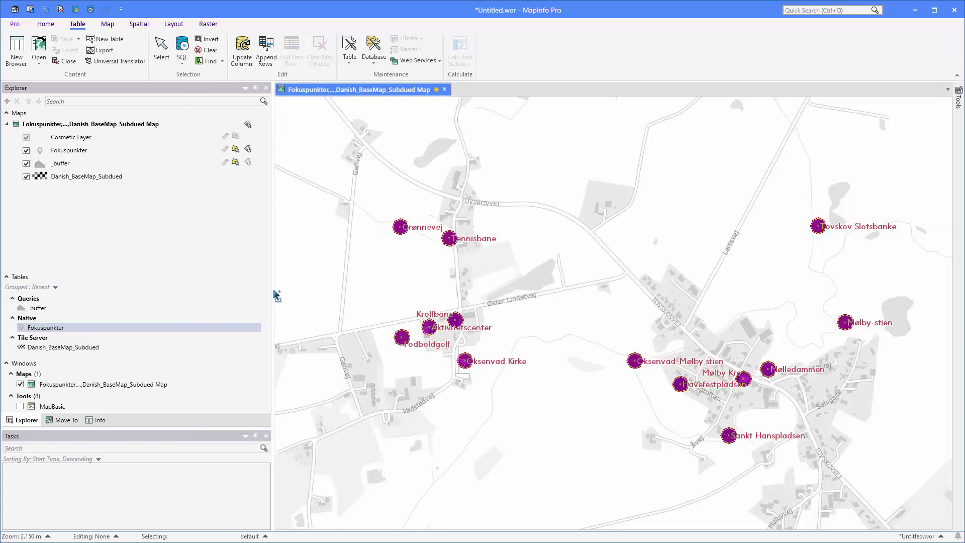
pyautogui.click(207, 49)
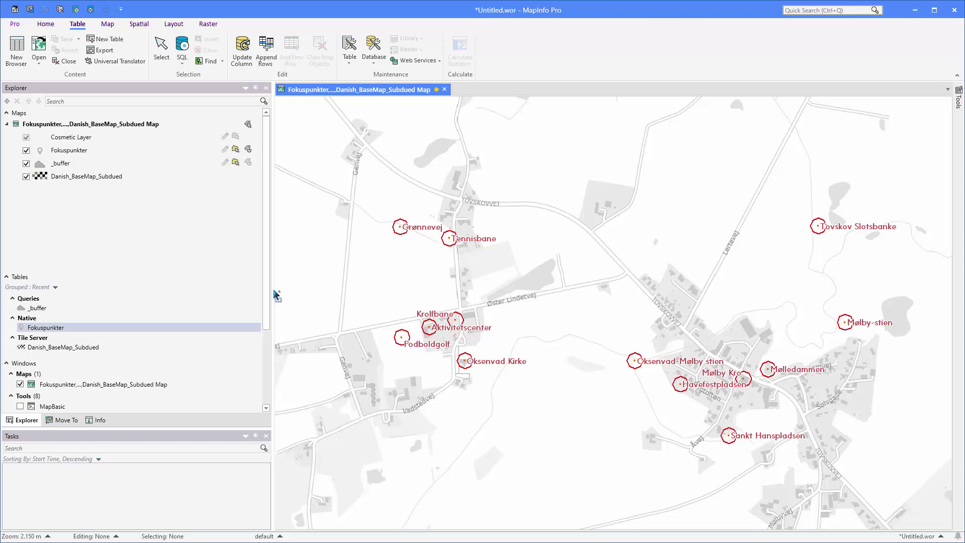
# - Turn off the labels of the Fokuspunkter layer and turn on those of the _buffer layer
pyautogui.click(248, 149)
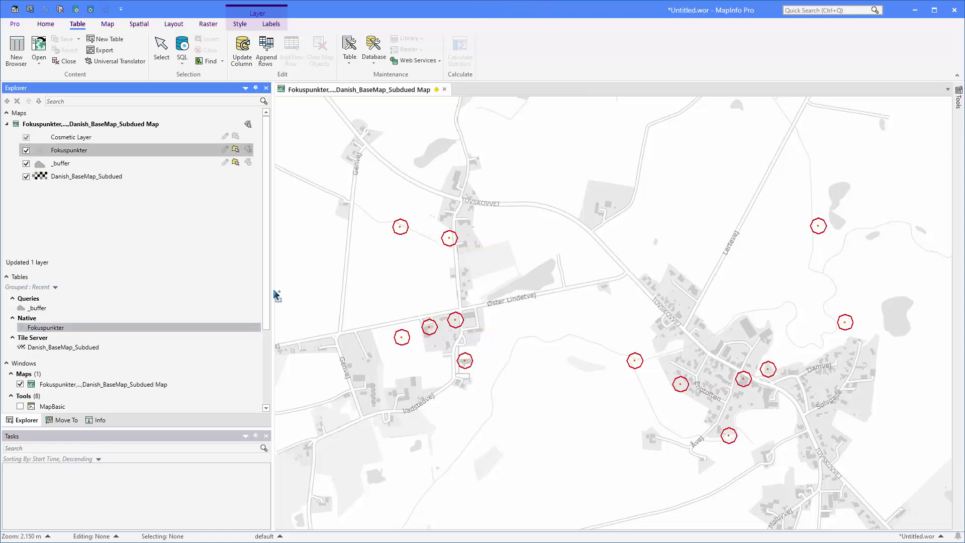
pyautogui.press('Down')
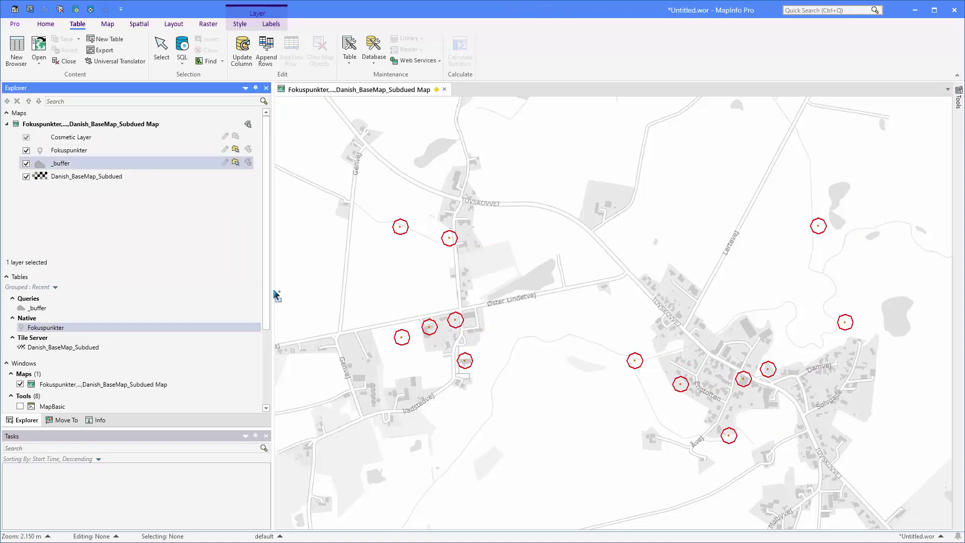
pyautogui.click(248, 162)
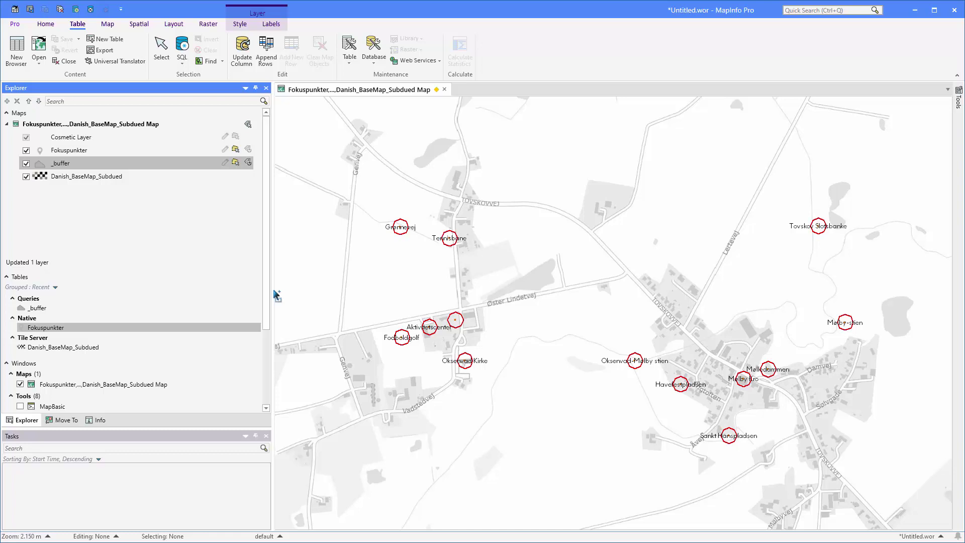
# - Increase the font size of the _buffer layer's labels to 12
pyautogui.click(271, 23)
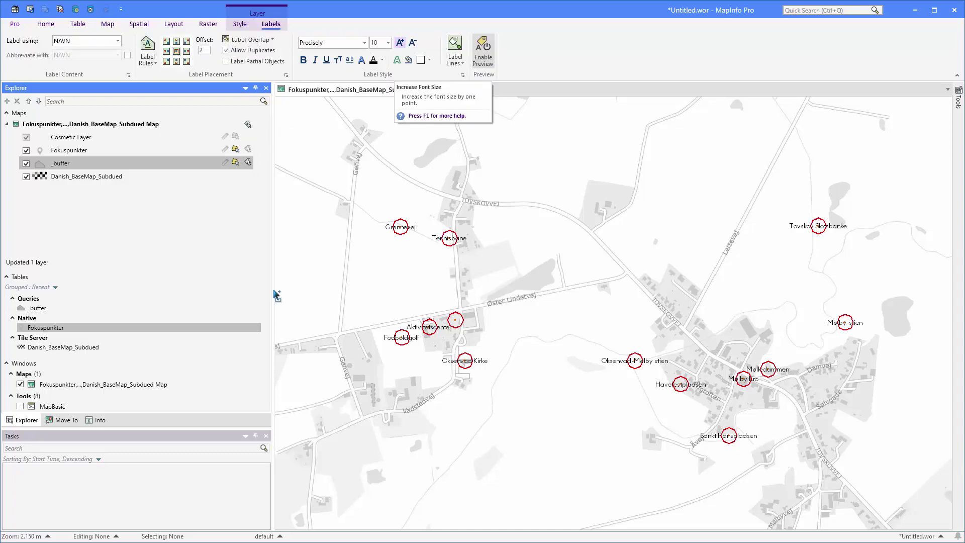
pyautogui.click(400, 43)
pyautogui.click(401, 42)
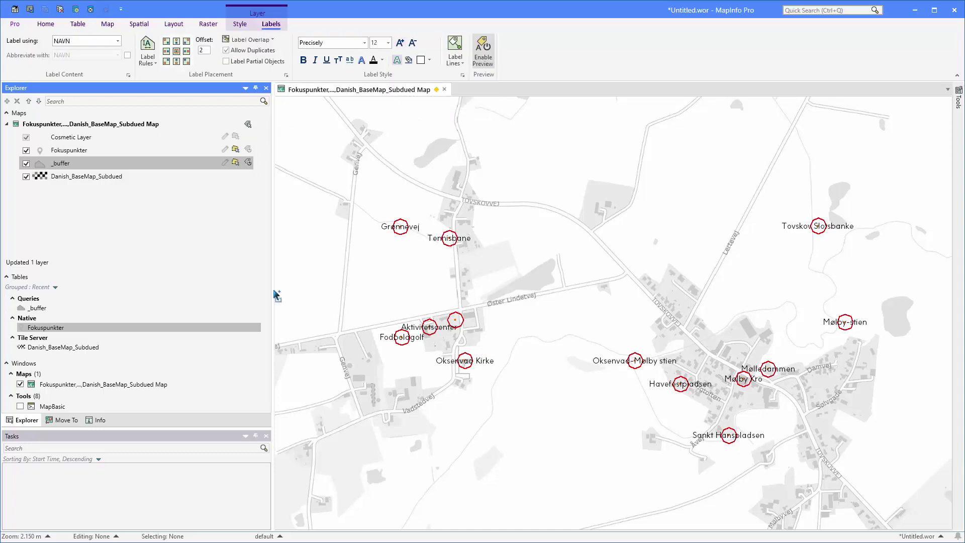
# - Format the _buffer layer's labels in bold dark red and apply the Auto Position with Callout label rule
pyautogui.click(382, 60)
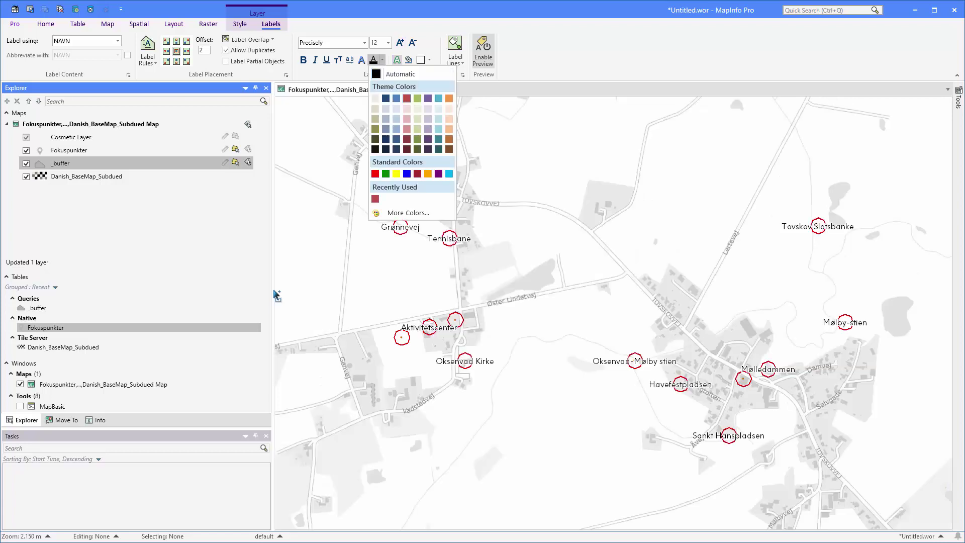
pyautogui.press('Return')
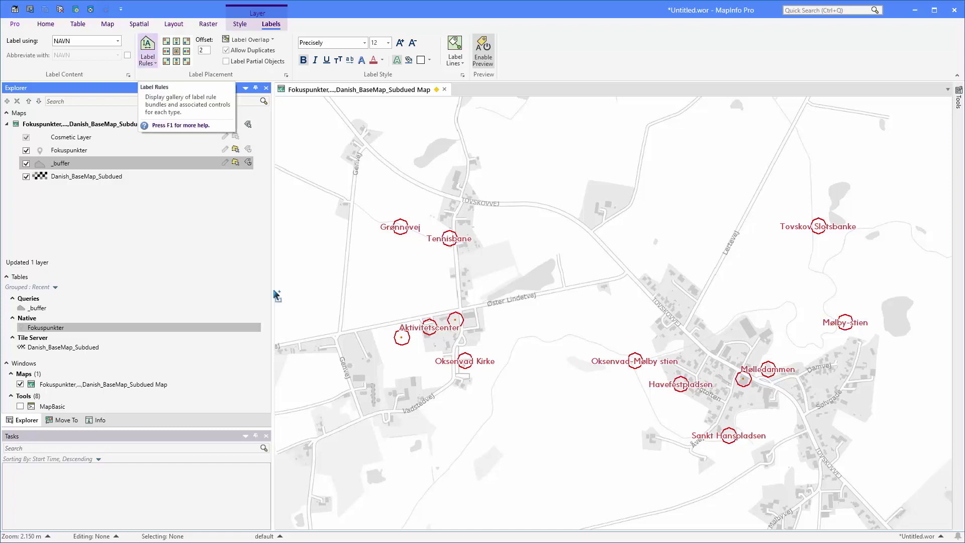
pyautogui.click(147, 50)
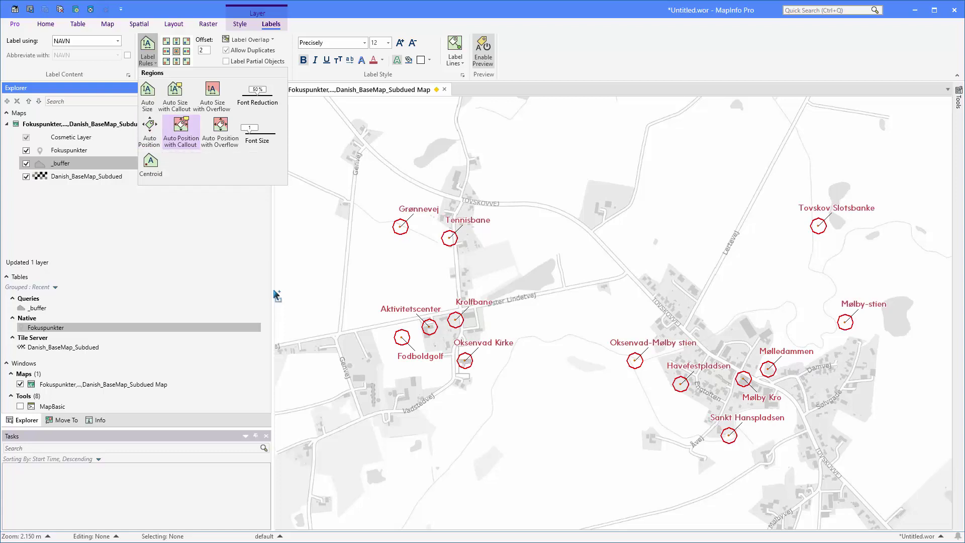
pyautogui.click(181, 132)
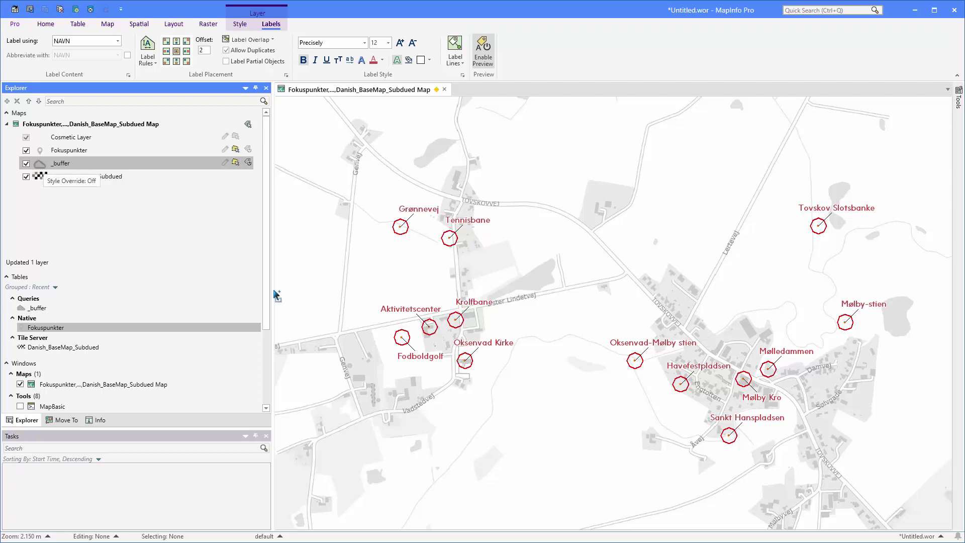
# - Override the _buffer layer's region style by setting its border style to None
pyautogui.click(40, 164)
pyautogui.click(515, 229)
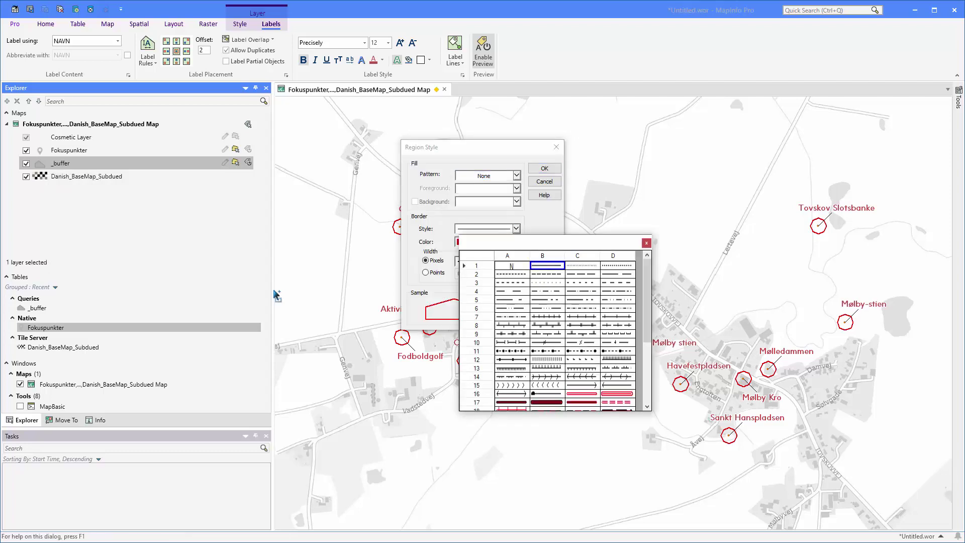
pyautogui.click(512, 265)
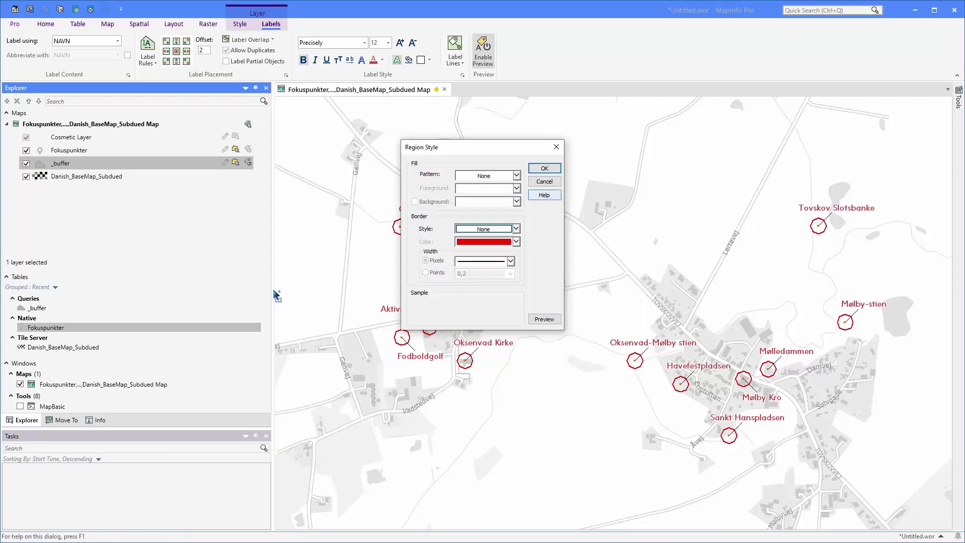
pyautogui.click(545, 168)
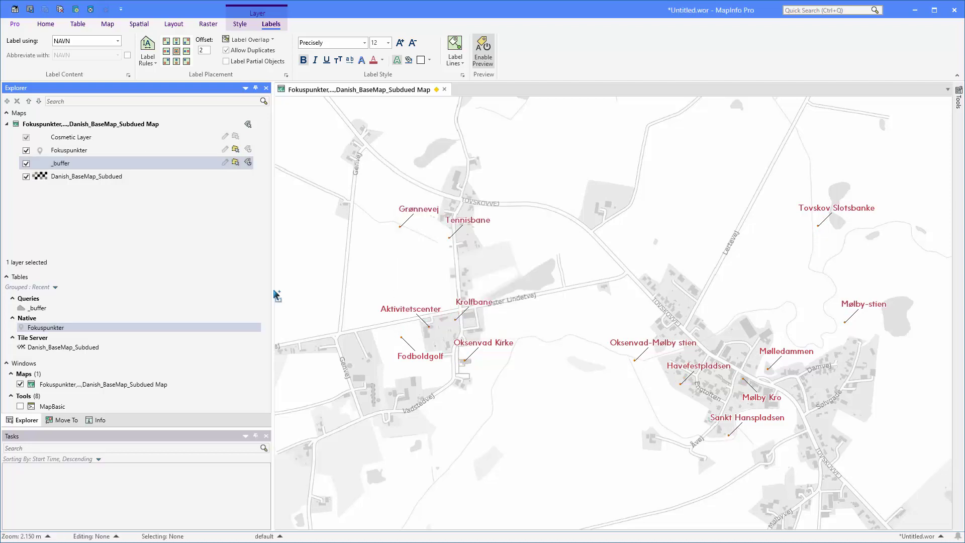